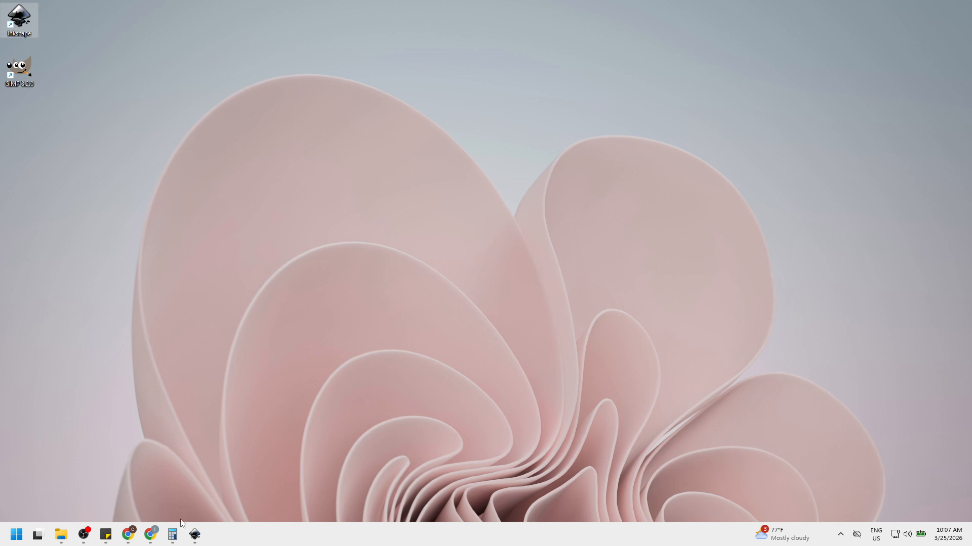
Step: Switch to Inkscape and check the page format and dimensions in the document properties
left_click(195, 540)
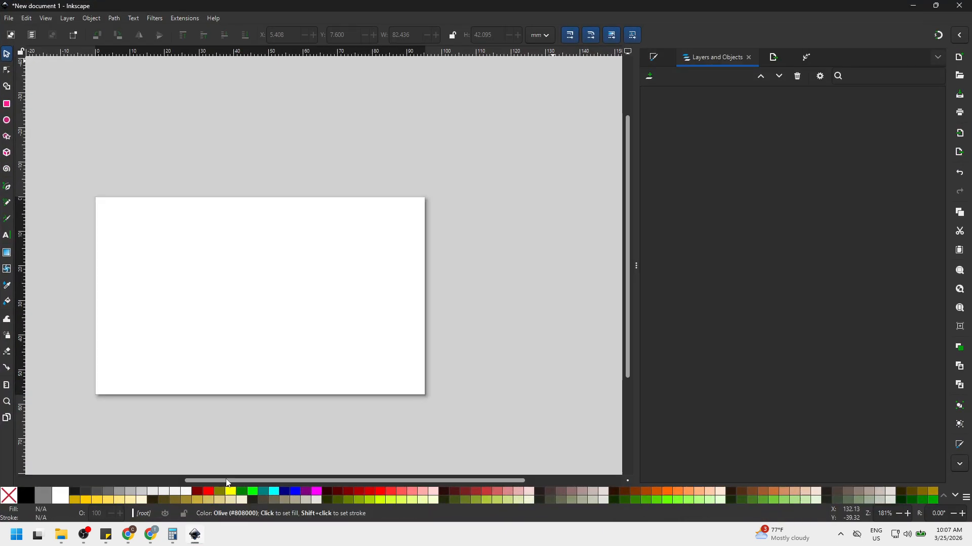
left_click(10, 19)
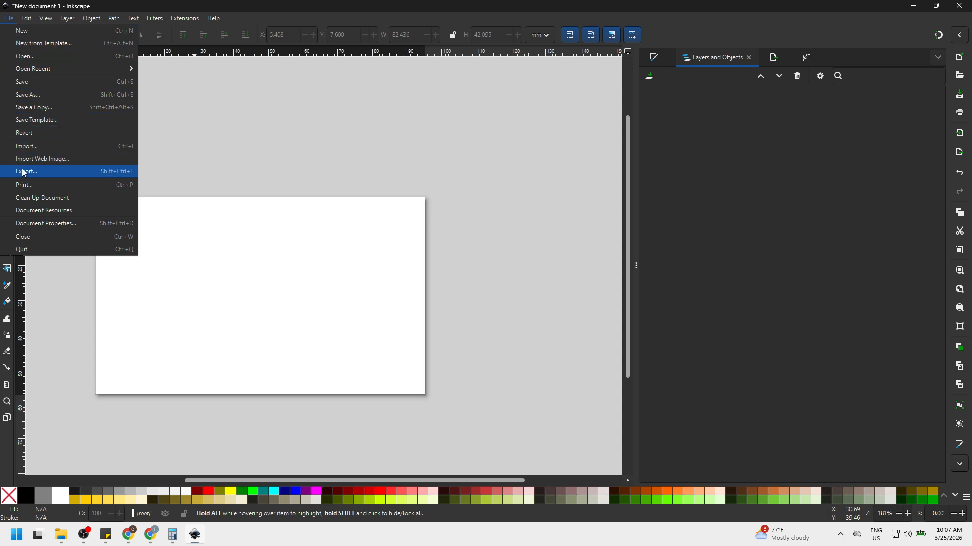
left_click(35, 223)
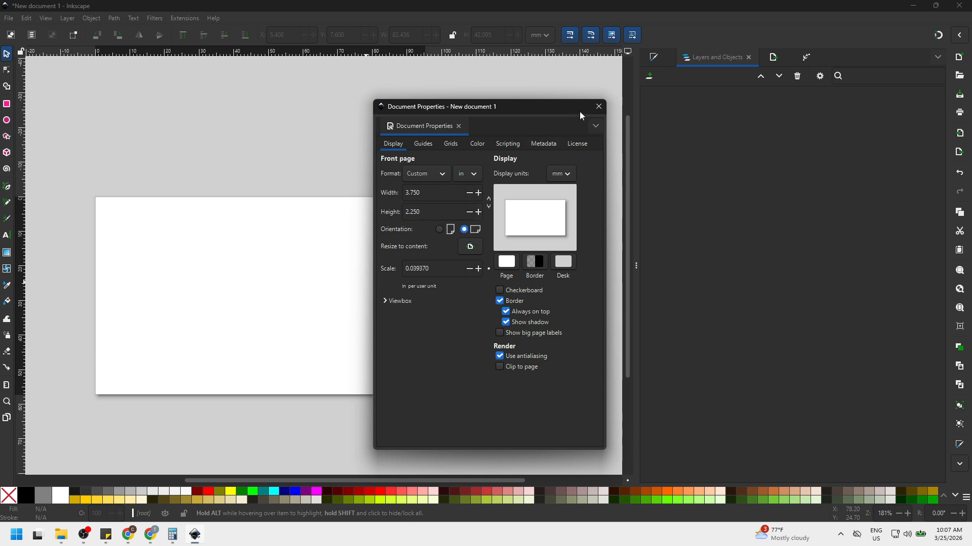
left_click(597, 107)
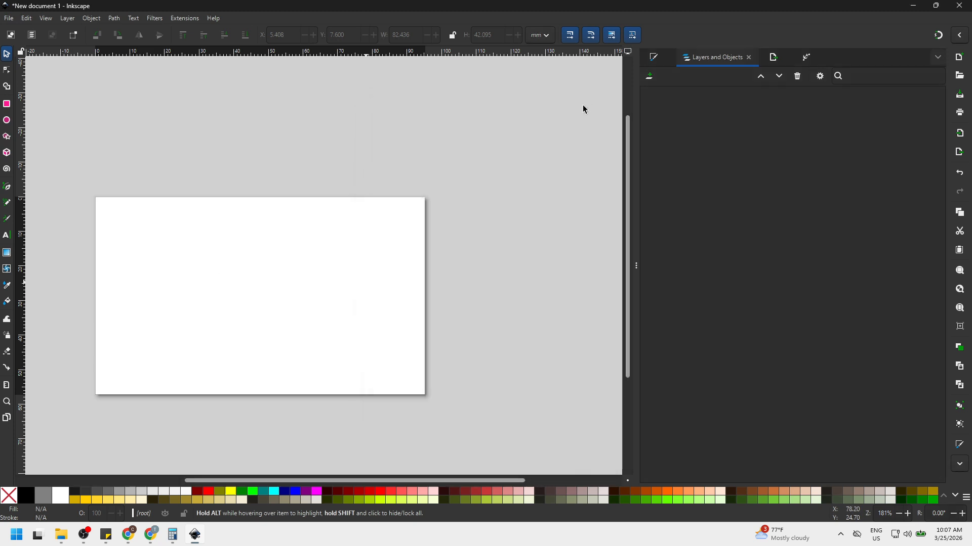
Step: Draw a rectangle about 87.6 × 48.7 mm inside the page margins and fill it light pink
left_click(12, 106)
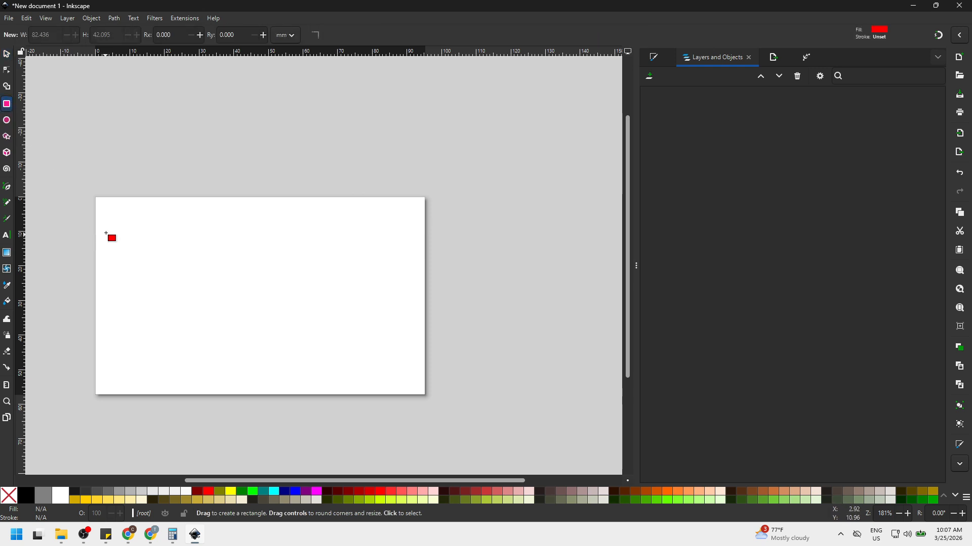
left_click_drag(107, 214, 411, 384)
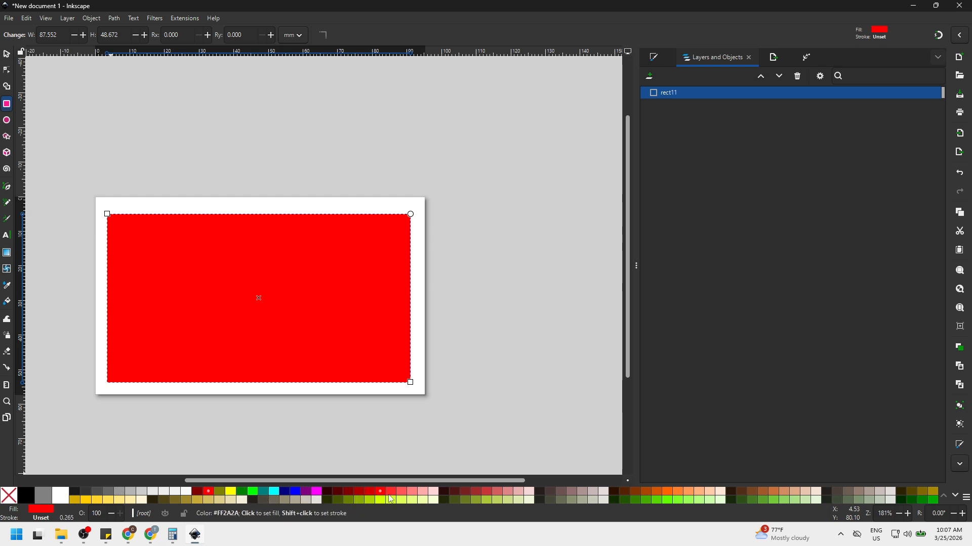
left_click(423, 492)
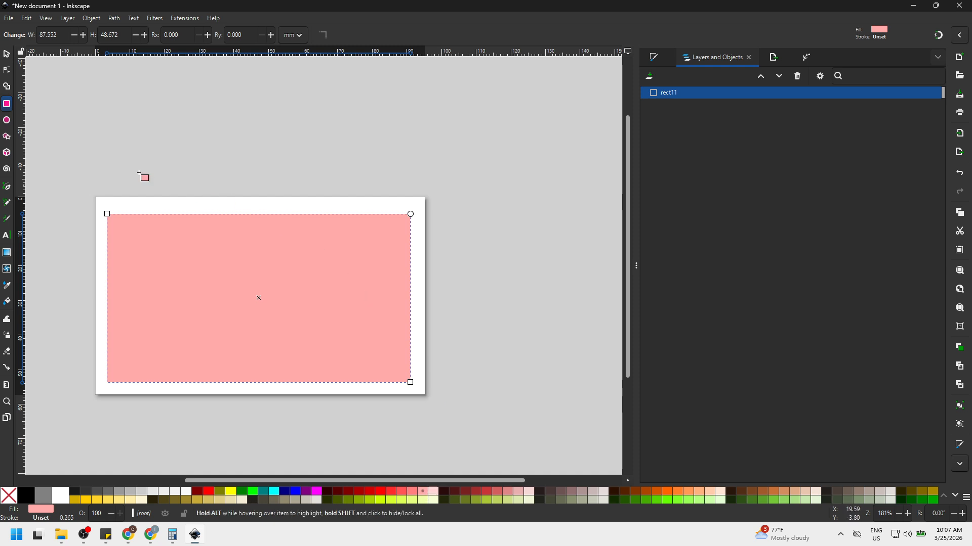
left_click(6, 54)
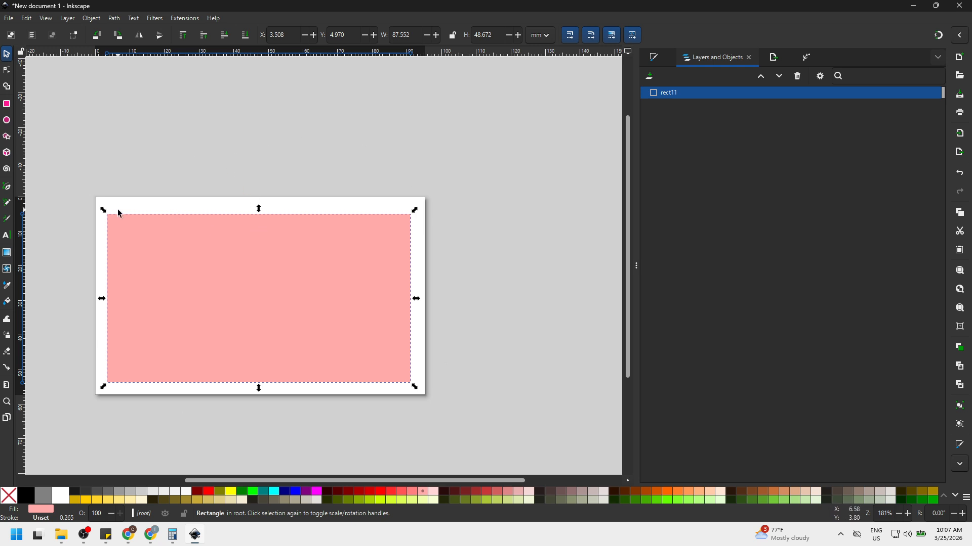
left_click(112, 140)
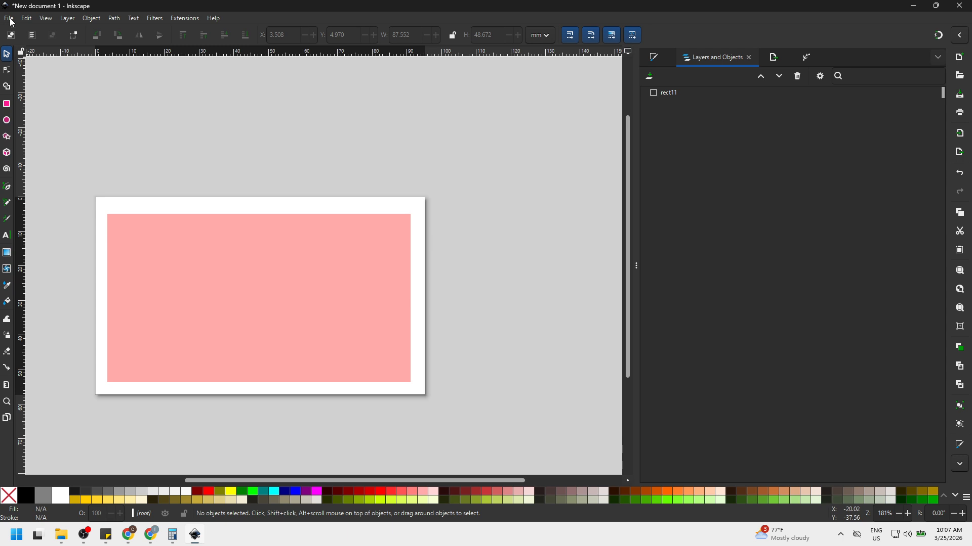
Step: Import the globe company logo image and place it over the left half of the pink rectangle
left_click(10, 20)
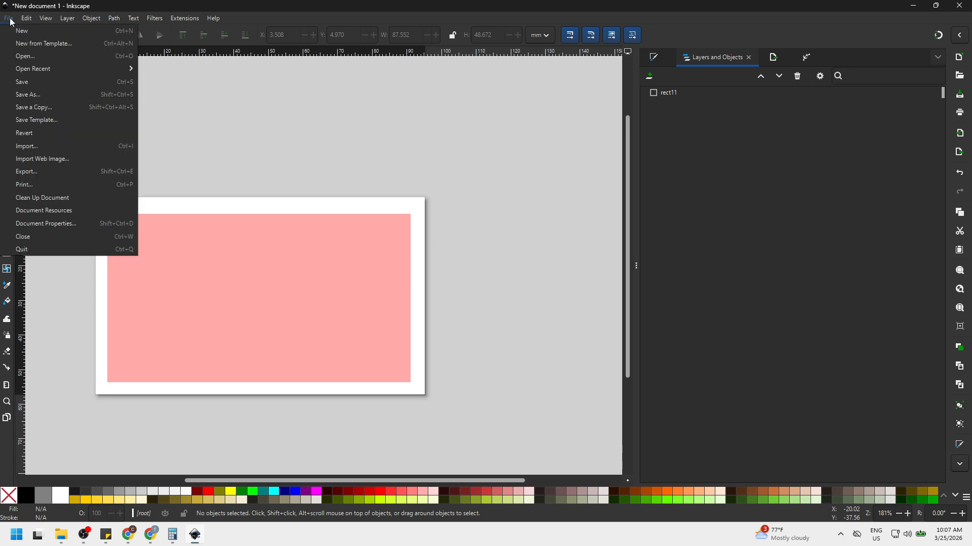
left_click(28, 148)
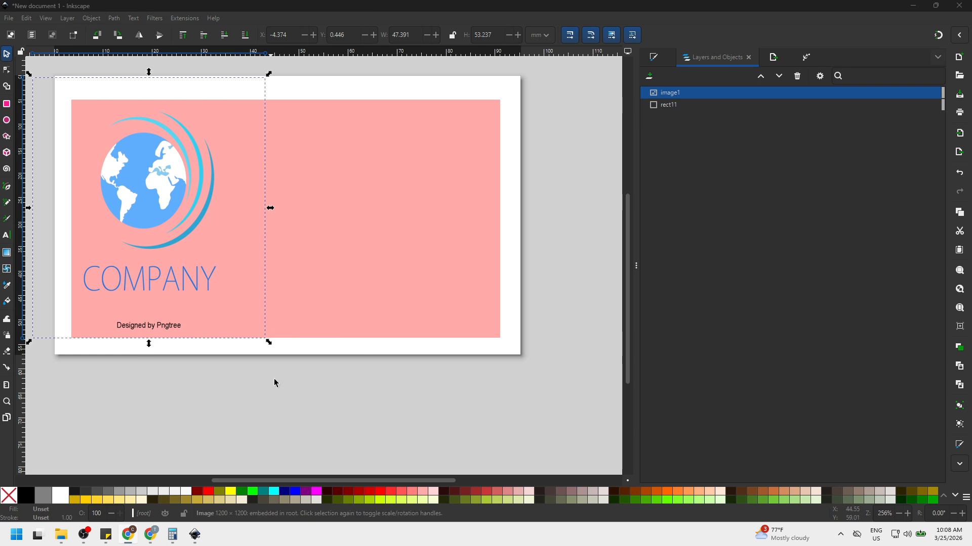
left_click(274, 408)
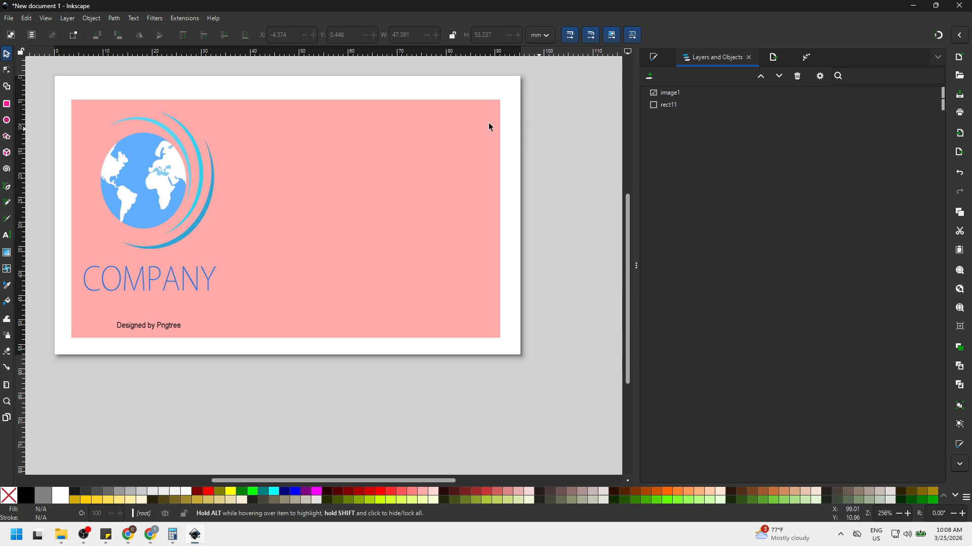
left_click(8, 20)
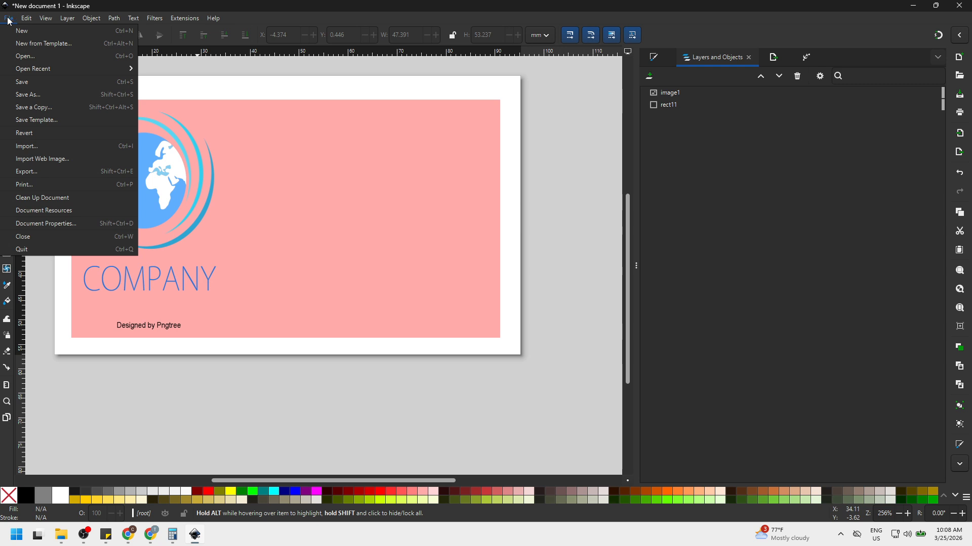
mouse_move(26, 19)
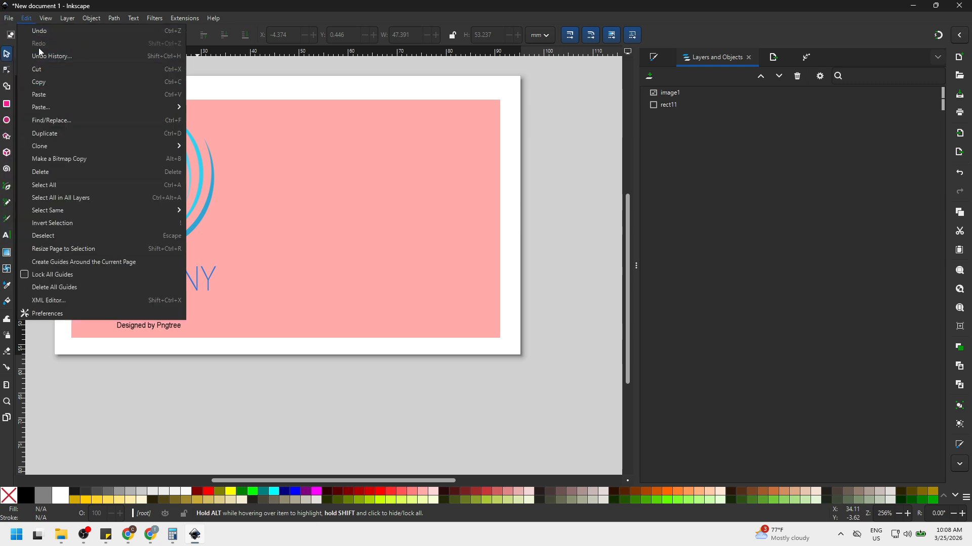
left_click(275, 56)
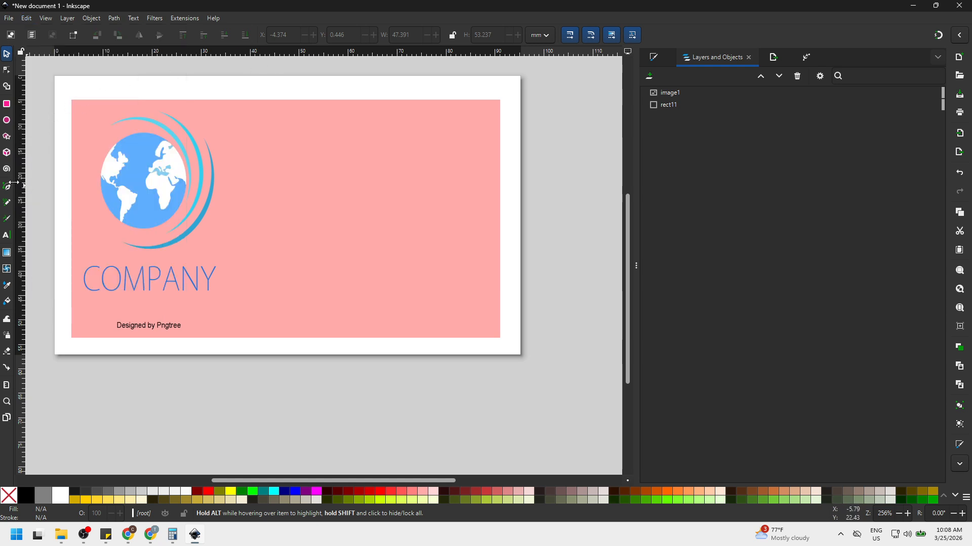
Step: Add the text "sample company" in dark red Impact to the right of the globe logo
left_click(7, 235)
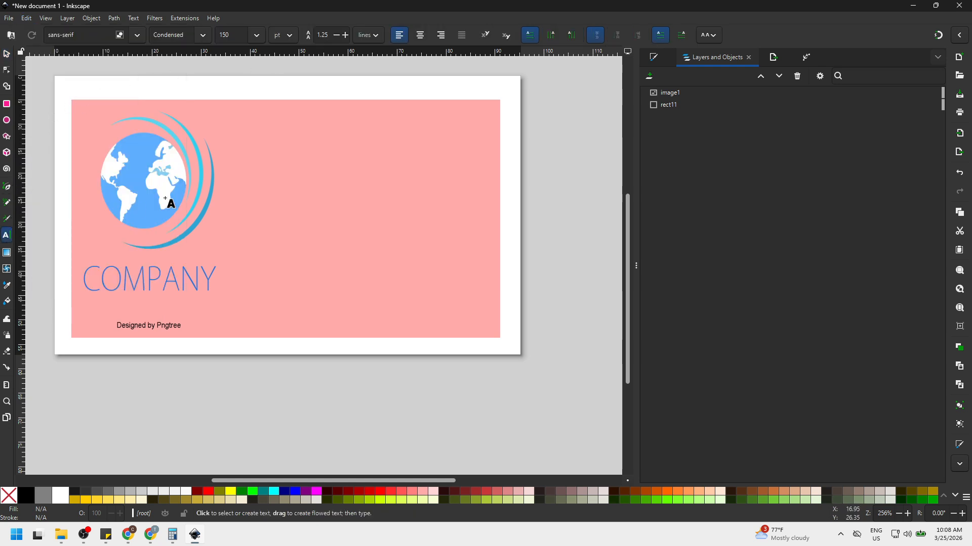
left_click(271, 152)
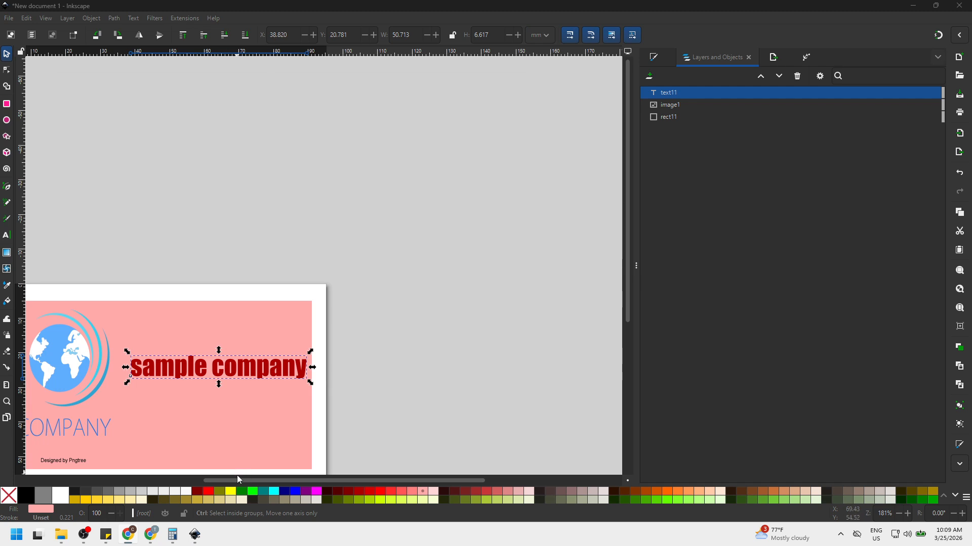
Step: Add a dark red 18 pt Arial text block below the company name with "sample job title" and a placeholder phone number
left_click_drag(235, 480, 217, 489)
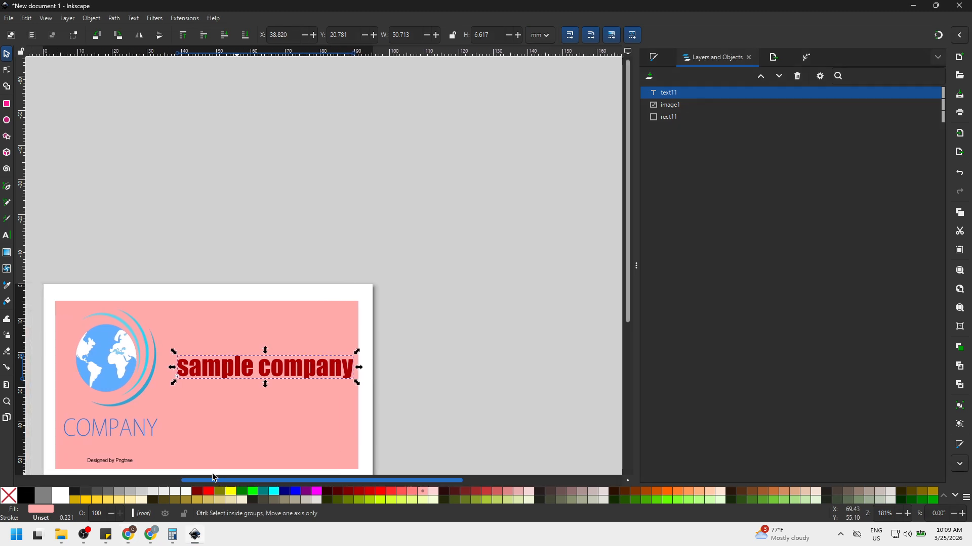
scroll(229, 407, "down", 4)
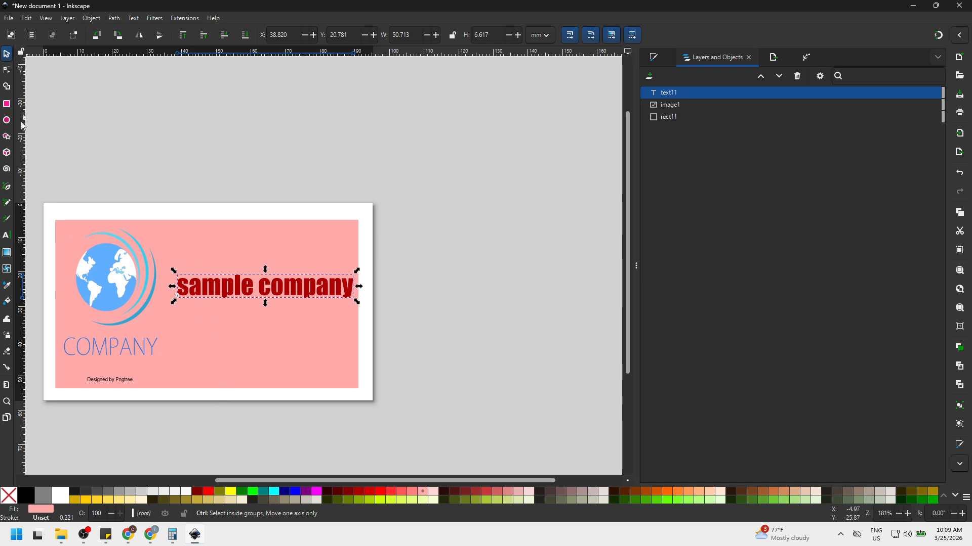
left_click(7, 235)
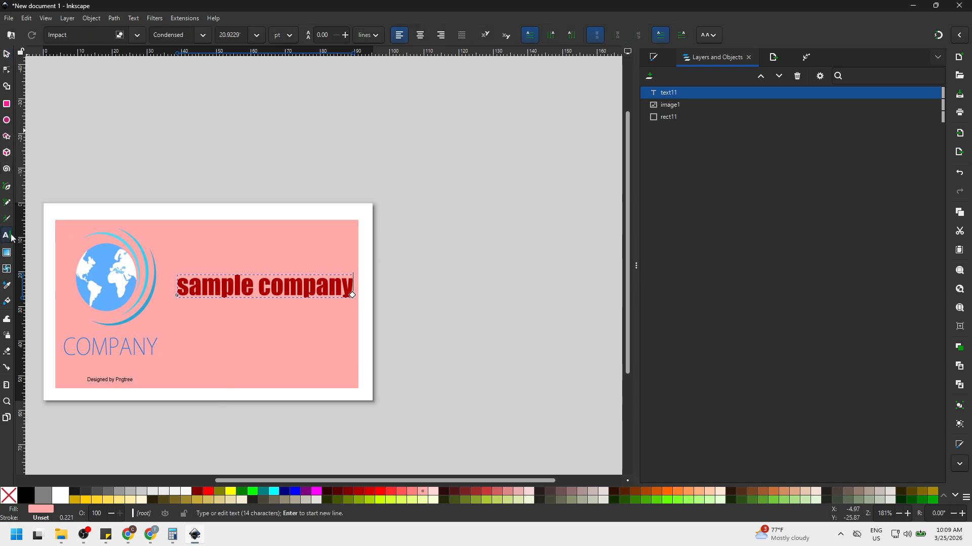
left_click(196, 315)
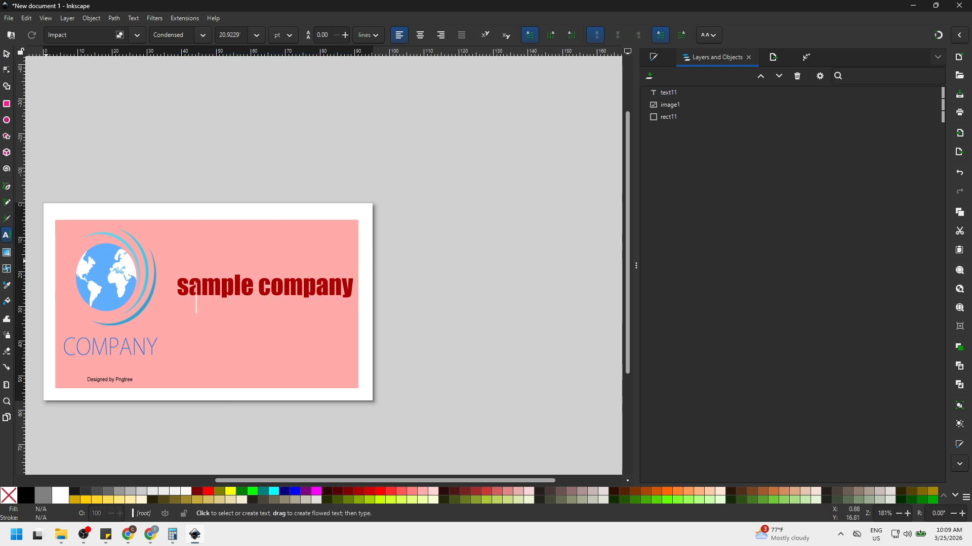
key("ctrl+v")
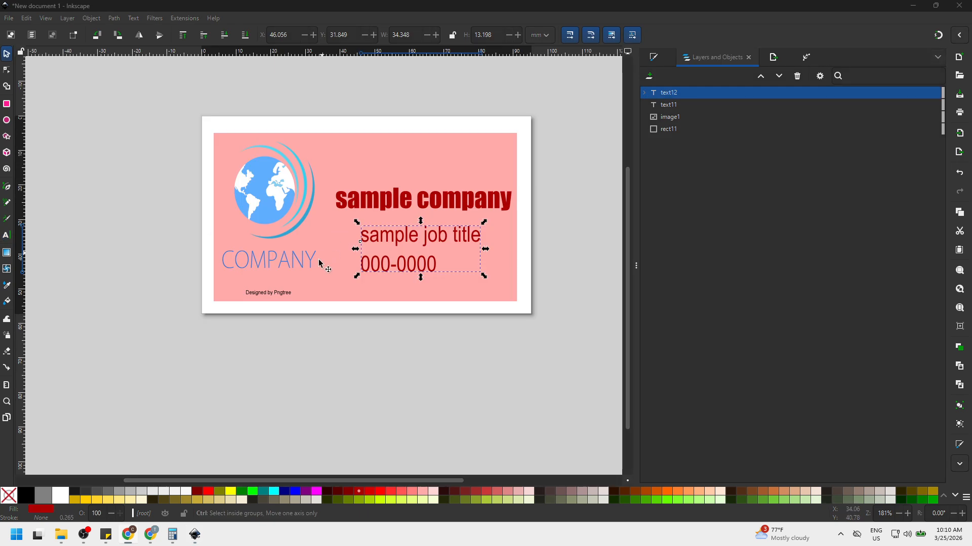
Step: Open the job title text block for editing and select both of its lines
double_click(422, 252)
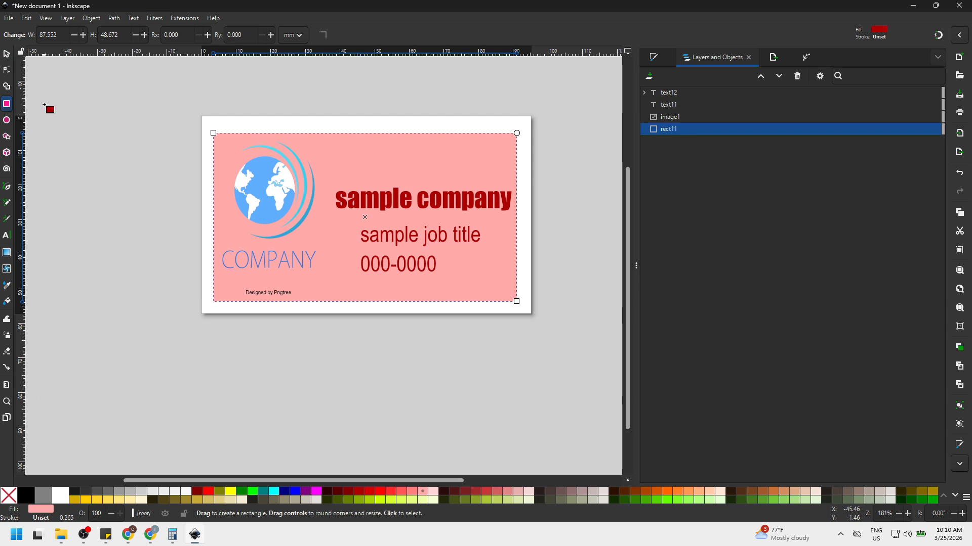
left_click(7, 57)
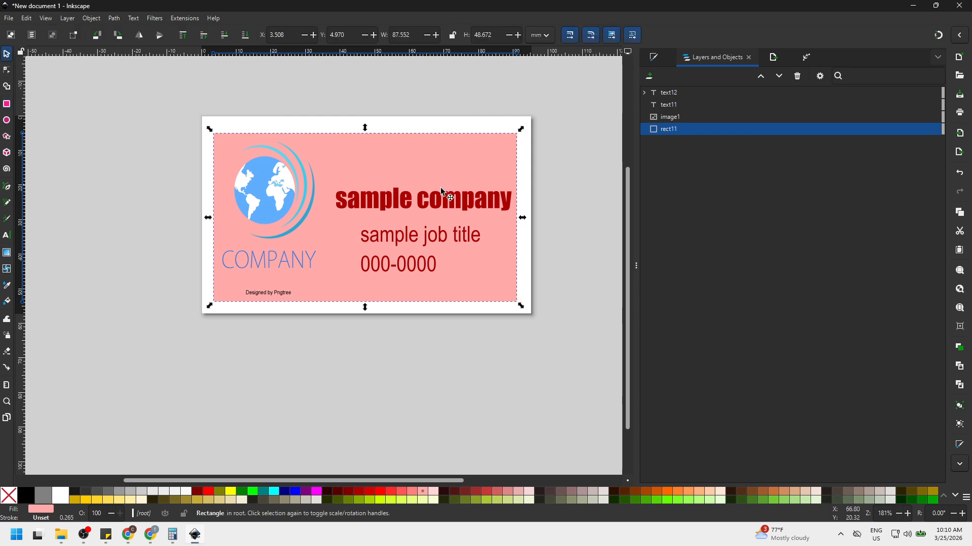
left_click(438, 265)
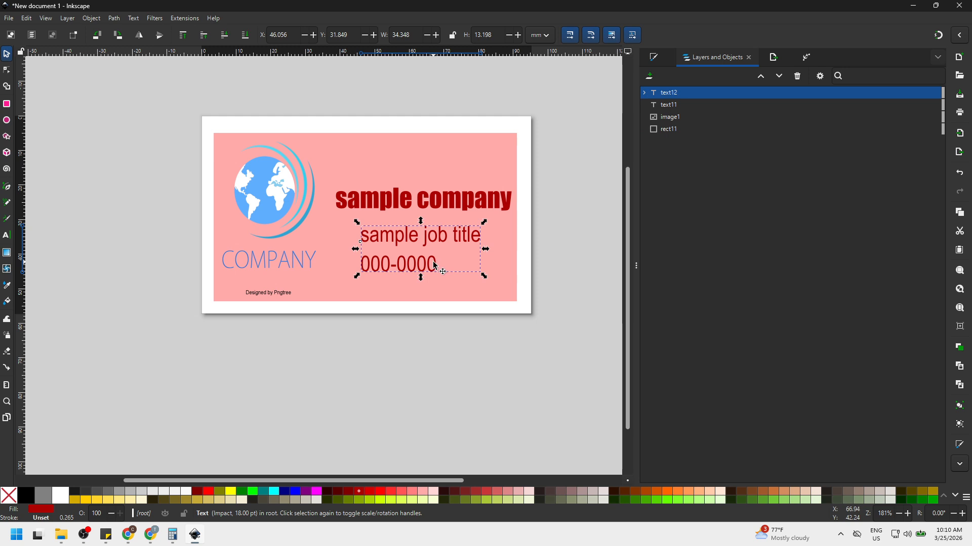
double_click(435, 263)
left_click_drag(436, 264, 361, 237)
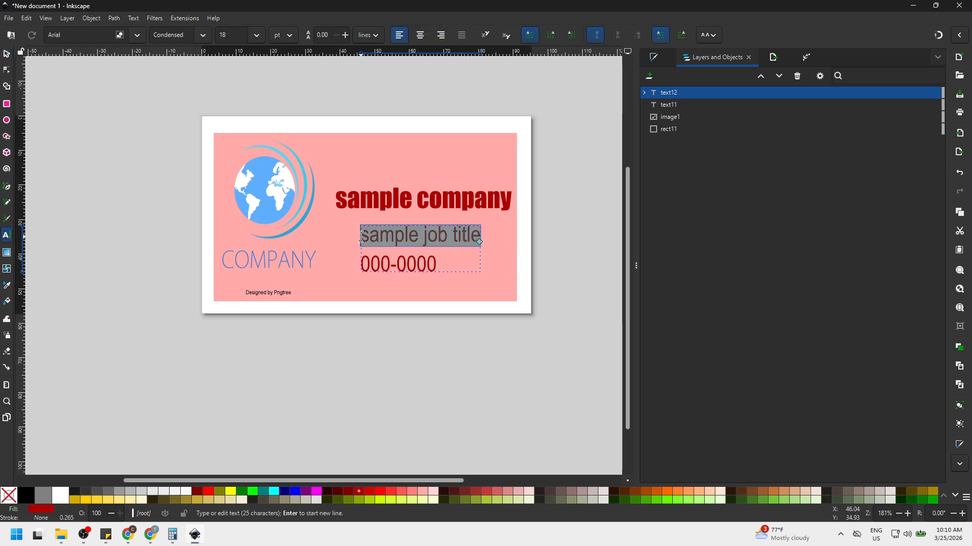
left_click(368, 237)
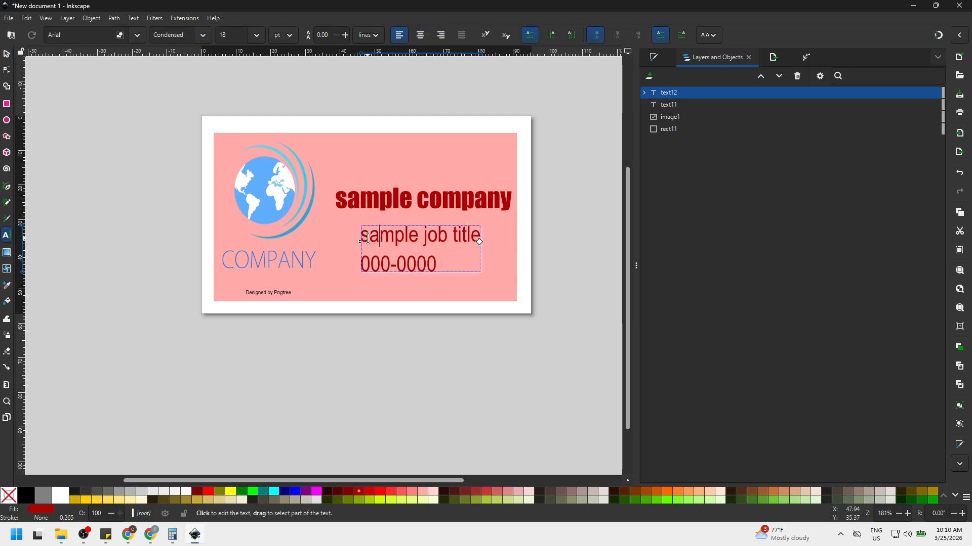
key("ctrl+a")
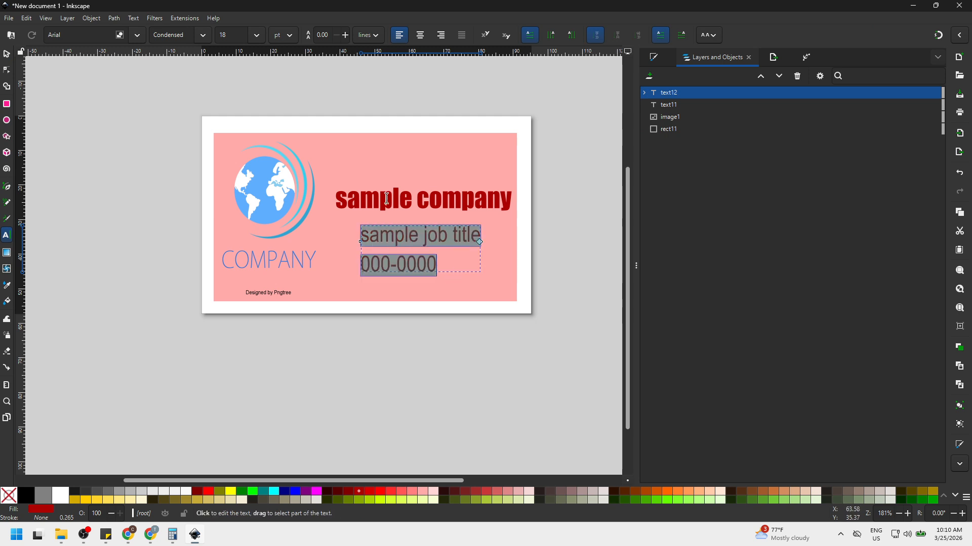
Step: Save the business card as a PDF named drawing-1 with text converted to paths
left_click(9, 20)
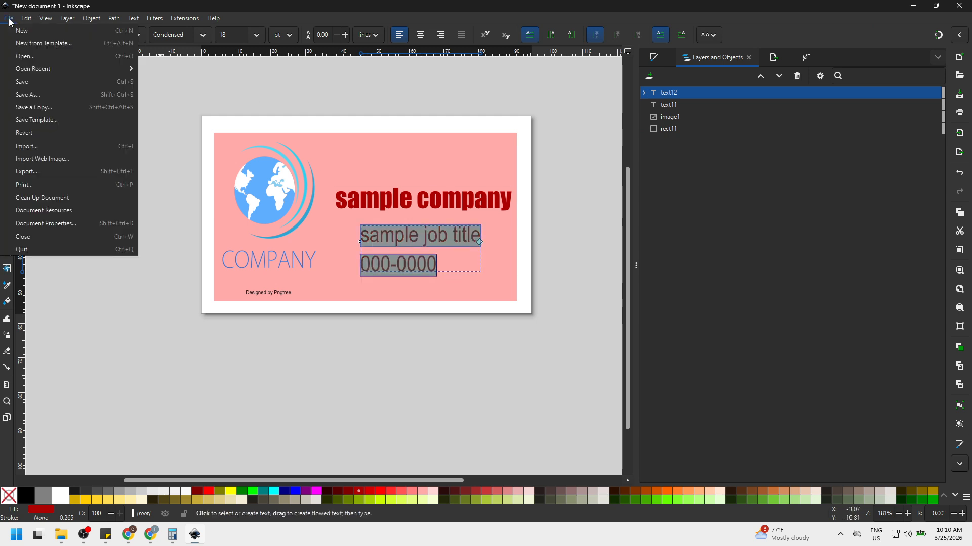
left_click(39, 95)
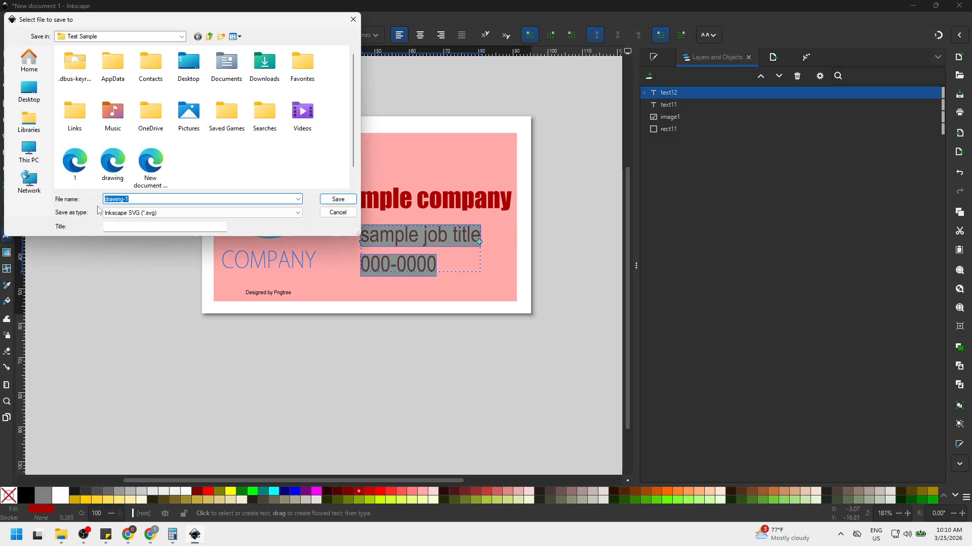
left_click(116, 213)
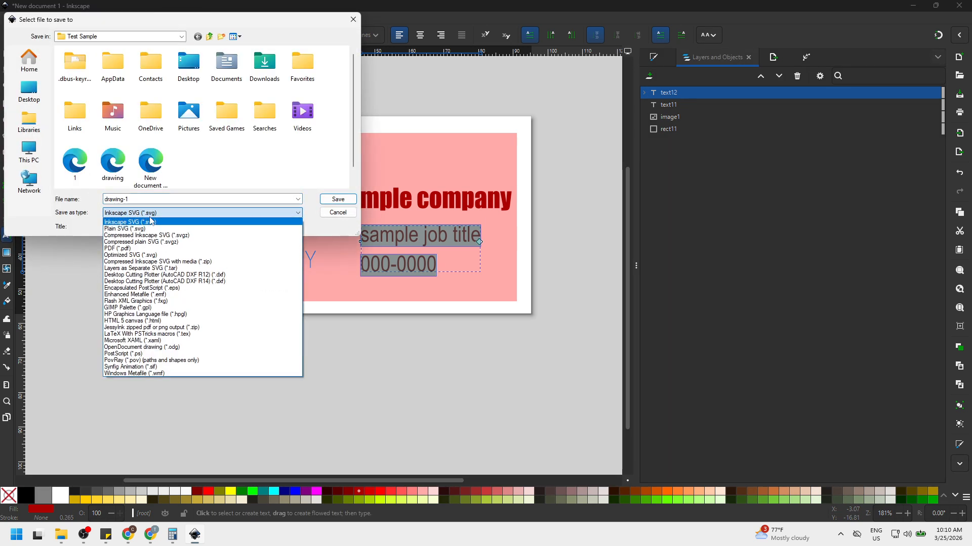
left_click(147, 248)
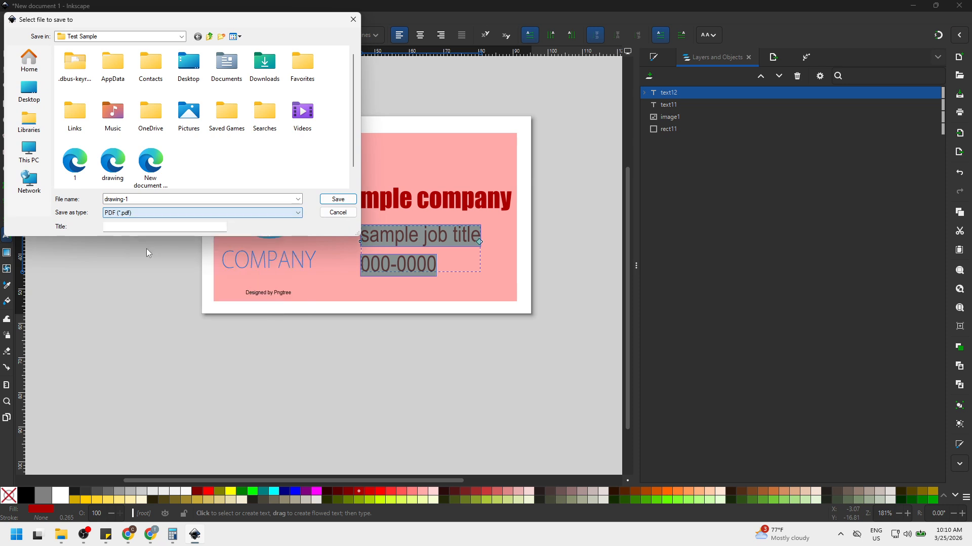
left_click(338, 199)
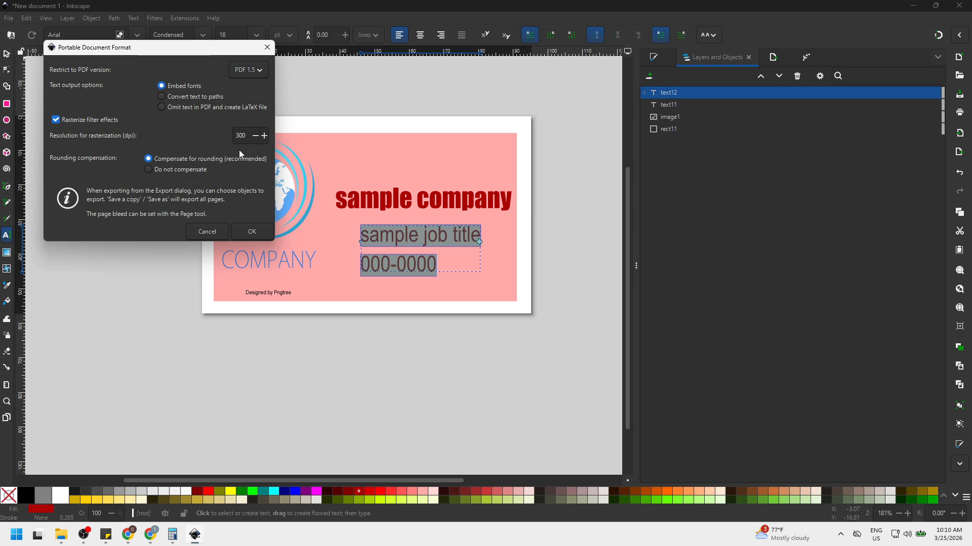
left_click(215, 96)
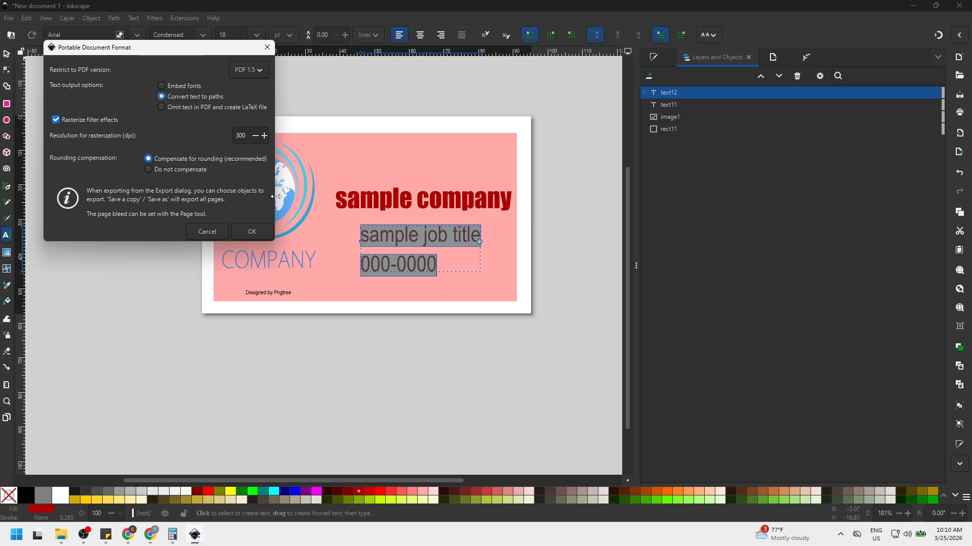